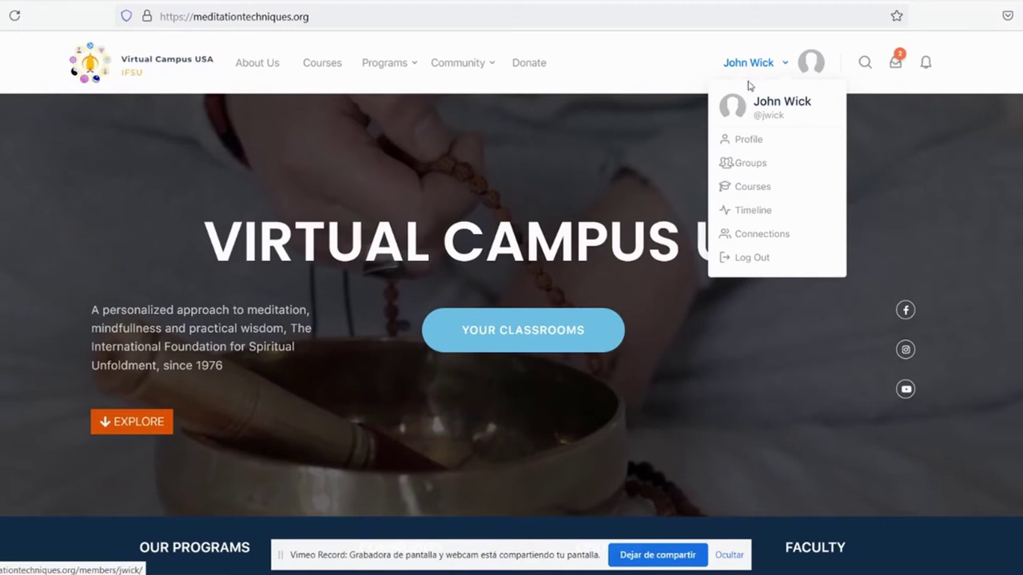
Go to your own profile page and scroll to the Bio with first name, last name and nickname.
left_click(739, 141)
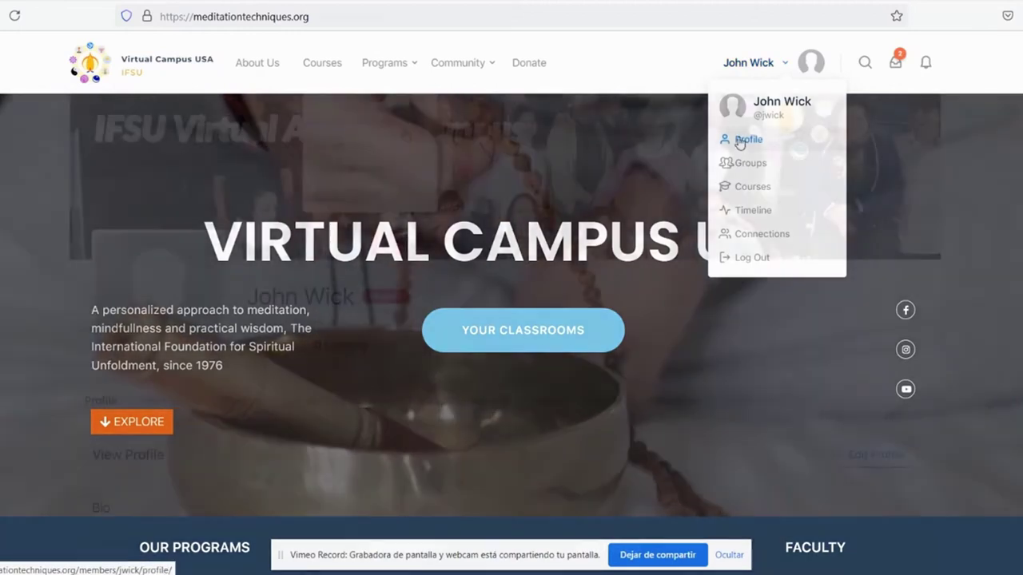
scroll(642, 260, "down", 3)
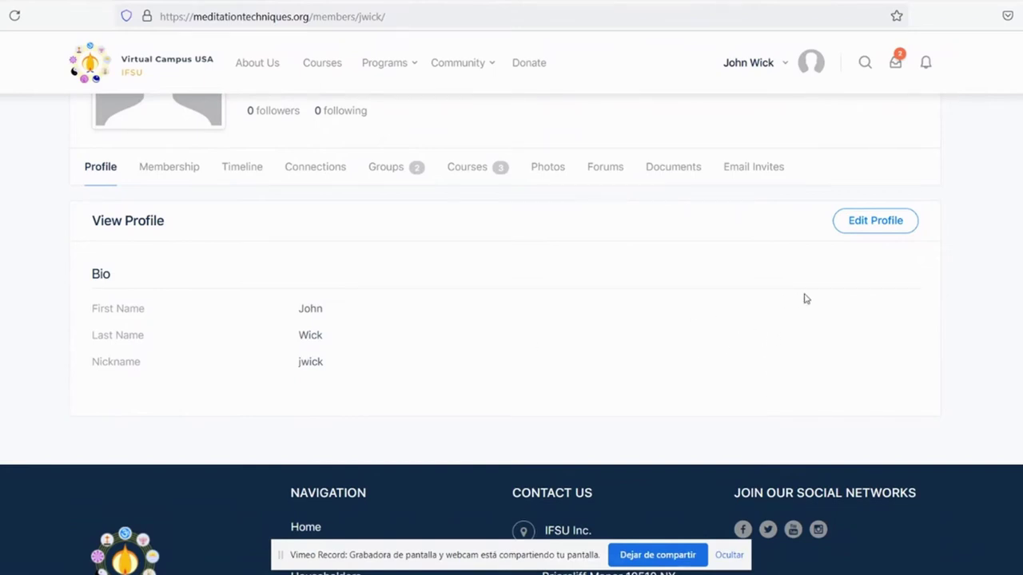
Open Edit Profile and scroll down to the My Personal Information Bio text.
left_click(873, 228)
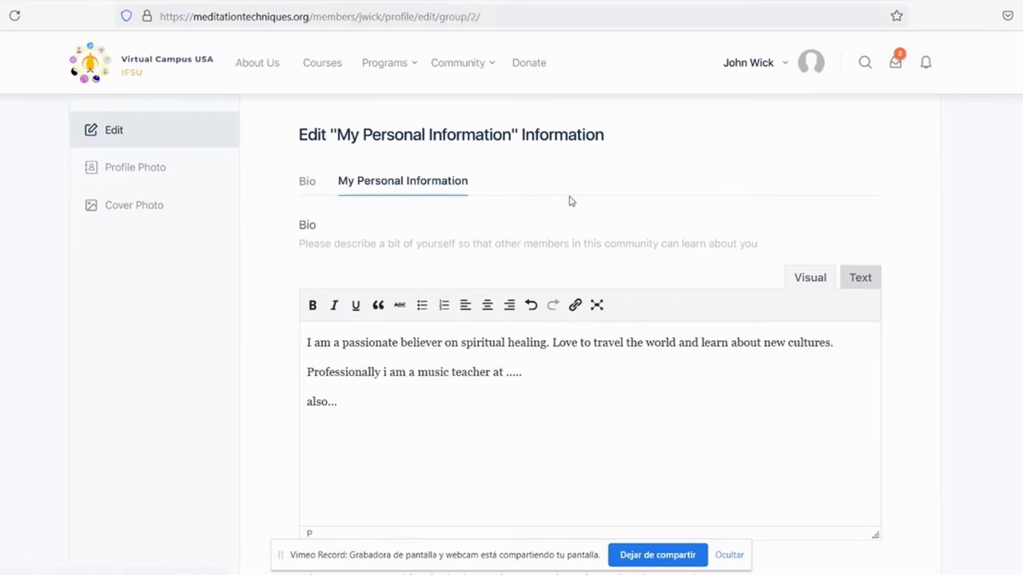
scroll(571, 200, "down", 2)
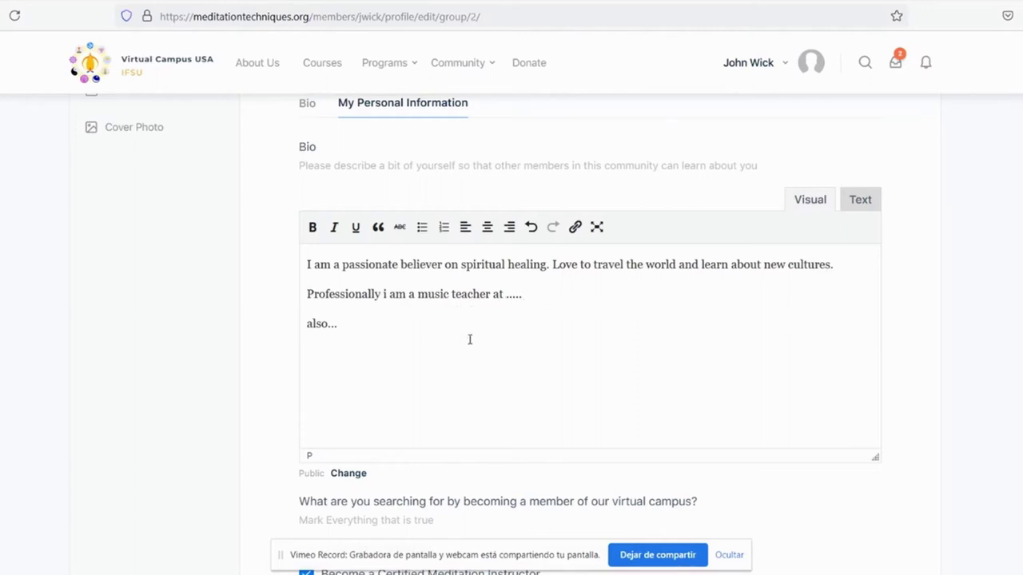
scroll(775, 372, "down", 3)
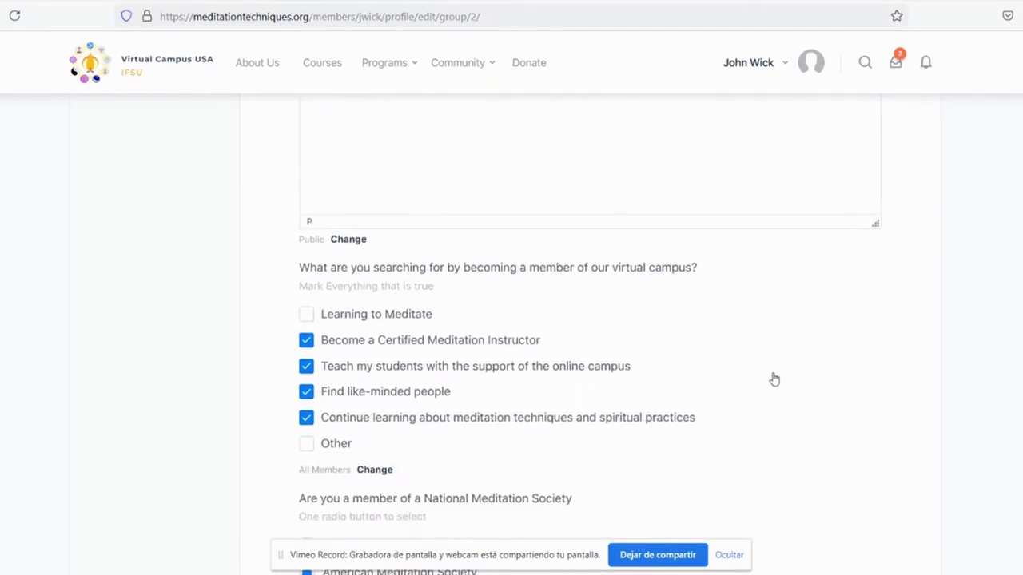
scroll(774, 378, "down", 2)
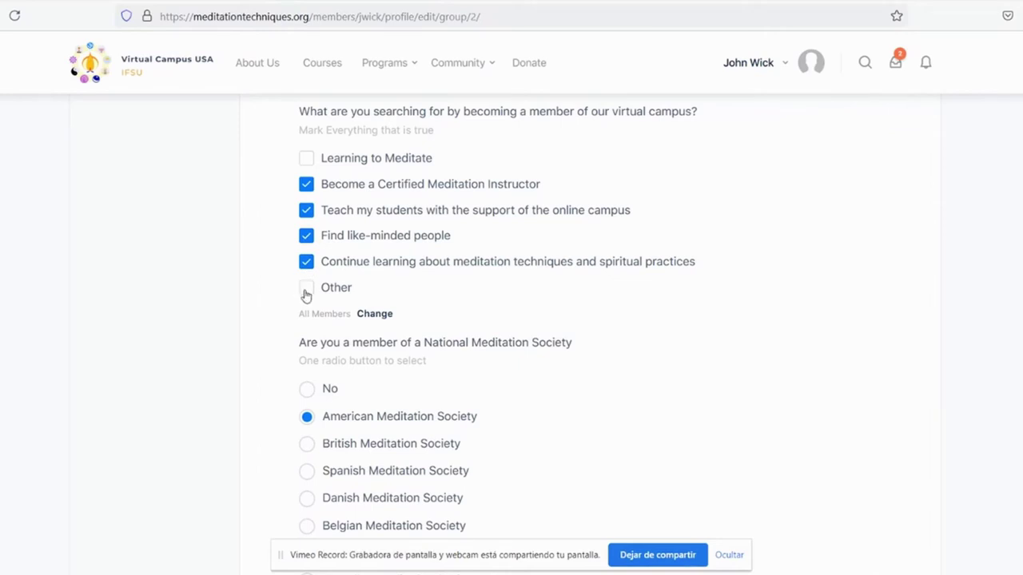
scroll(307, 299, "down", 2)
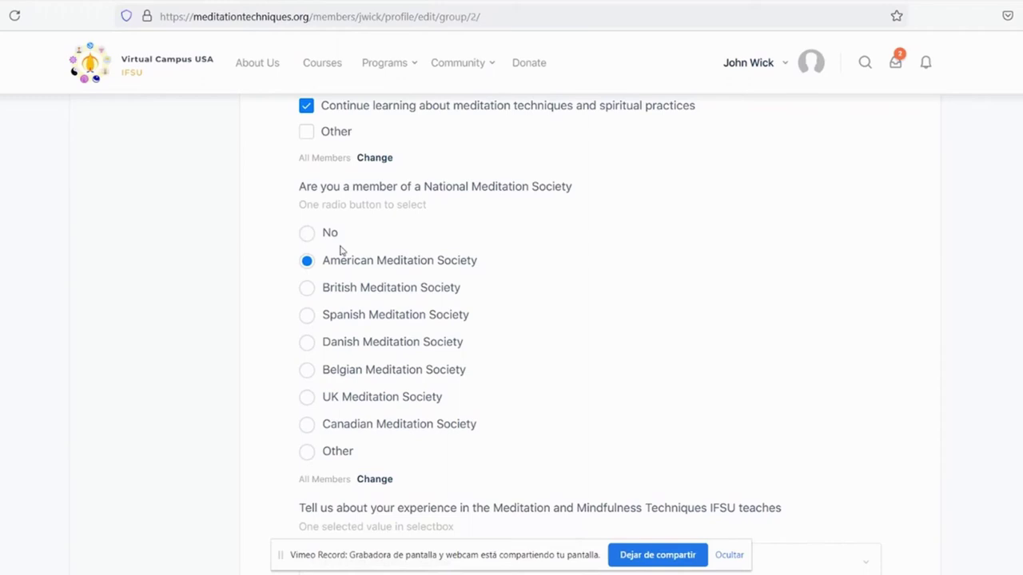
scroll(344, 280, "down", 1)
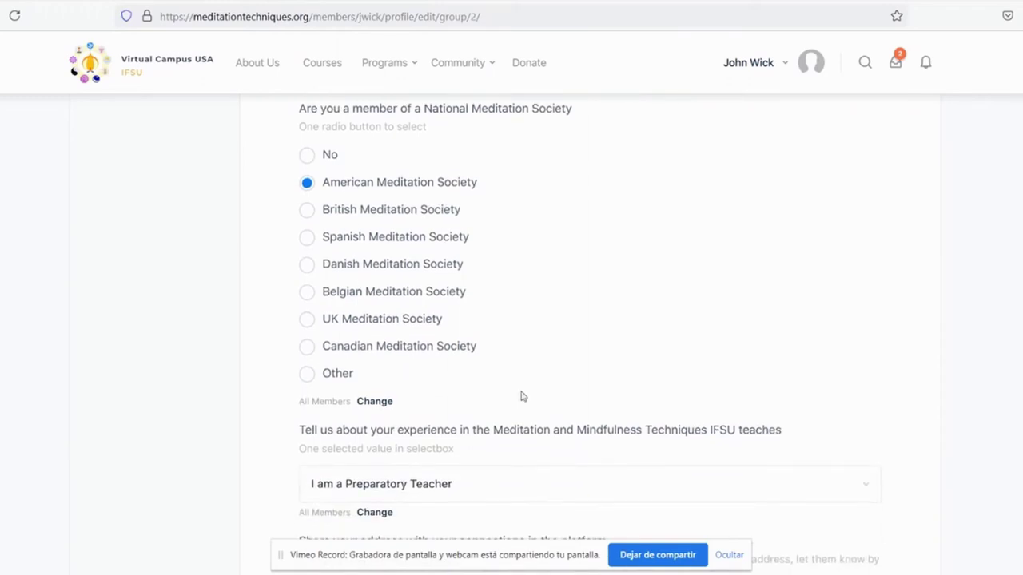
scroll(569, 394, "down", 1)
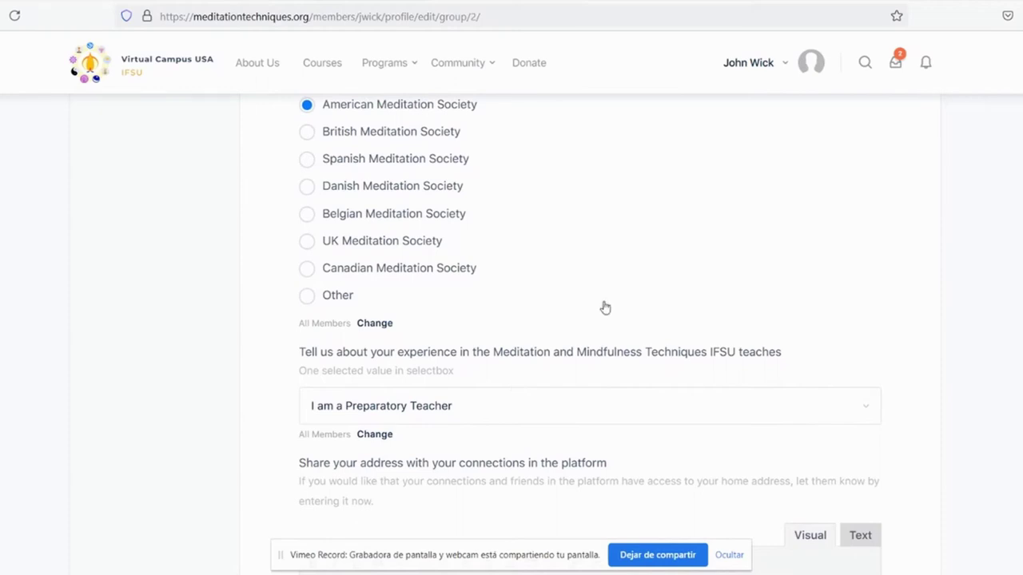
scroll(604, 308, "down", 1)
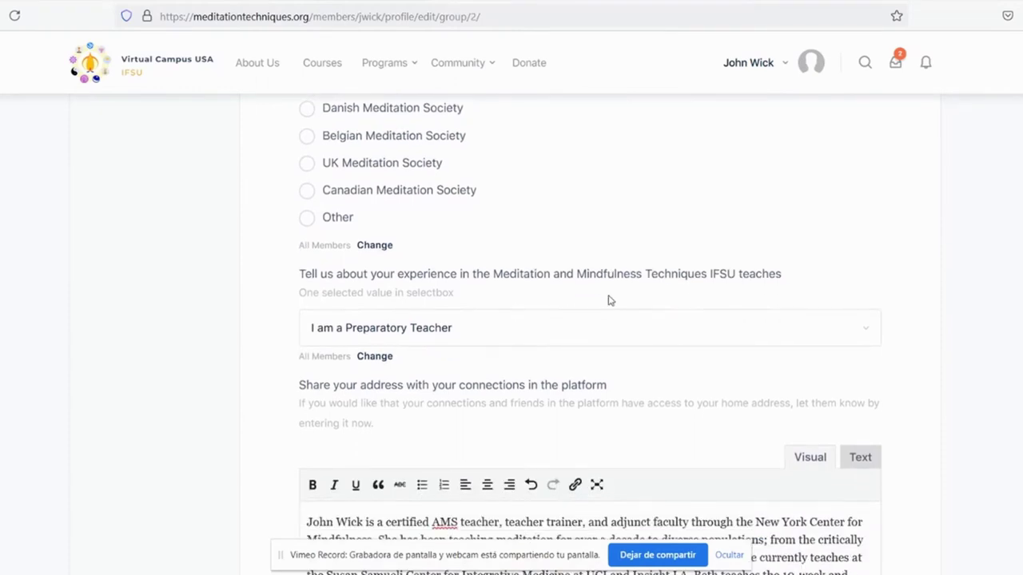
scroll(609, 298, "down", 1)
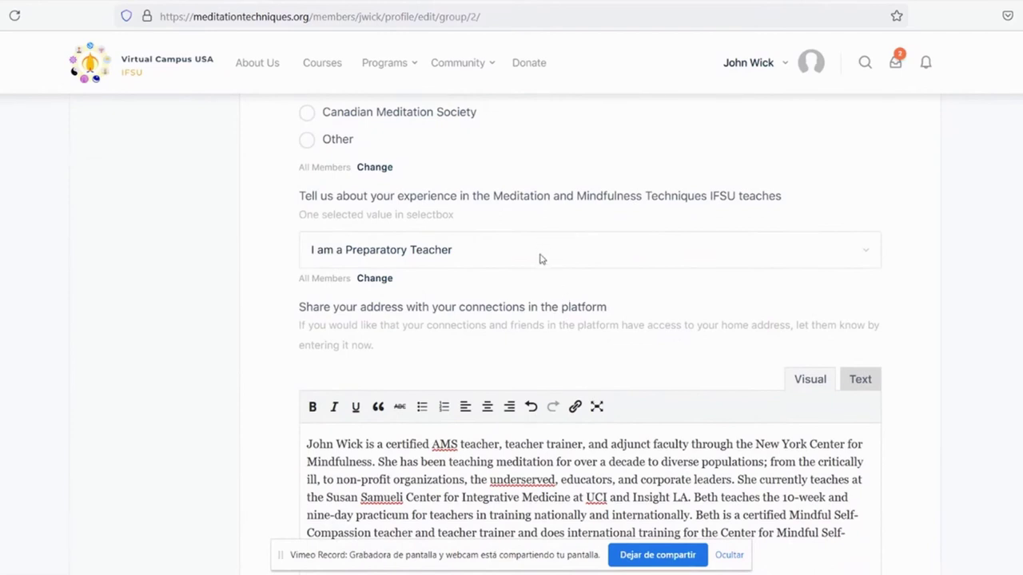
scroll(537, 247, "down", 2)
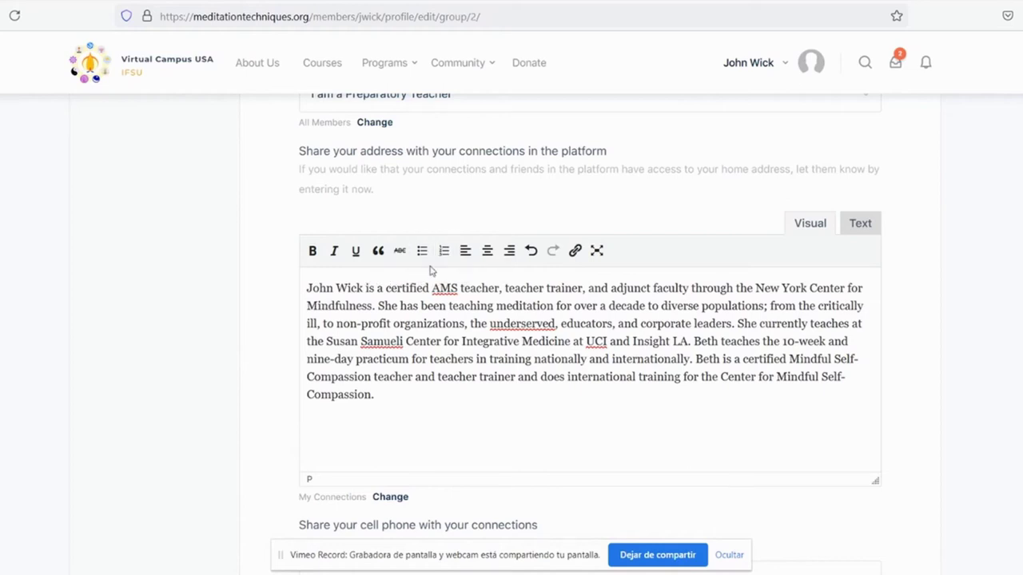
scroll(505, 311, "down", 1)
scroll(506, 298, "down", 4)
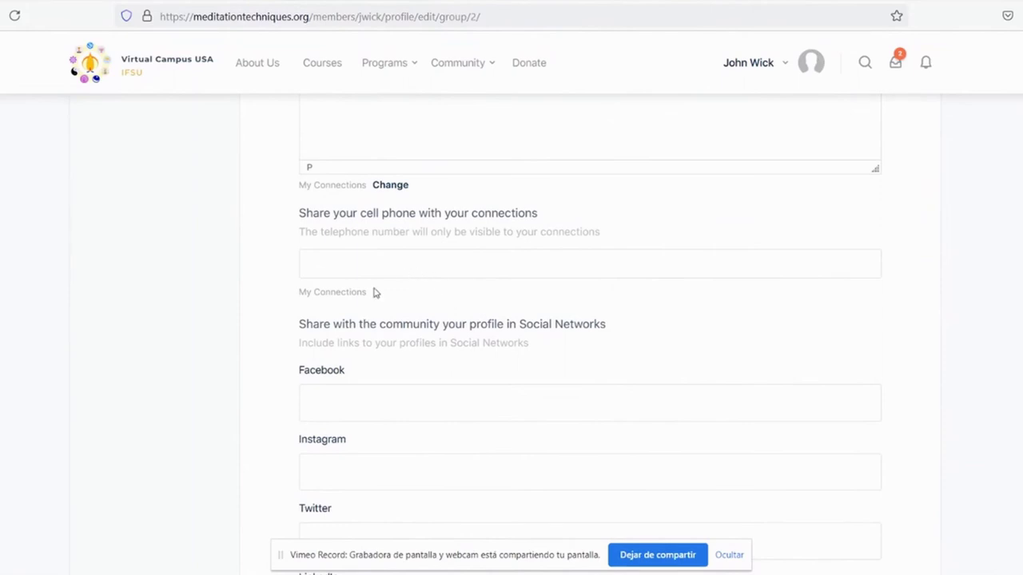
Save the personal information changes from the bottom of the form and recheck the spiritual-healing Bio.
scroll(373, 293, "down", 3)
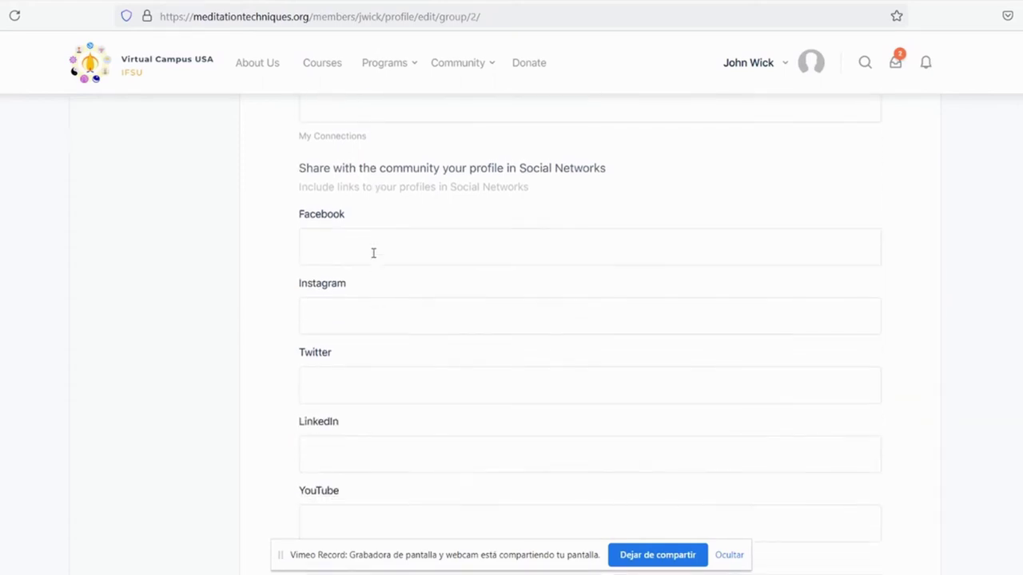
scroll(373, 252, "down", 1)
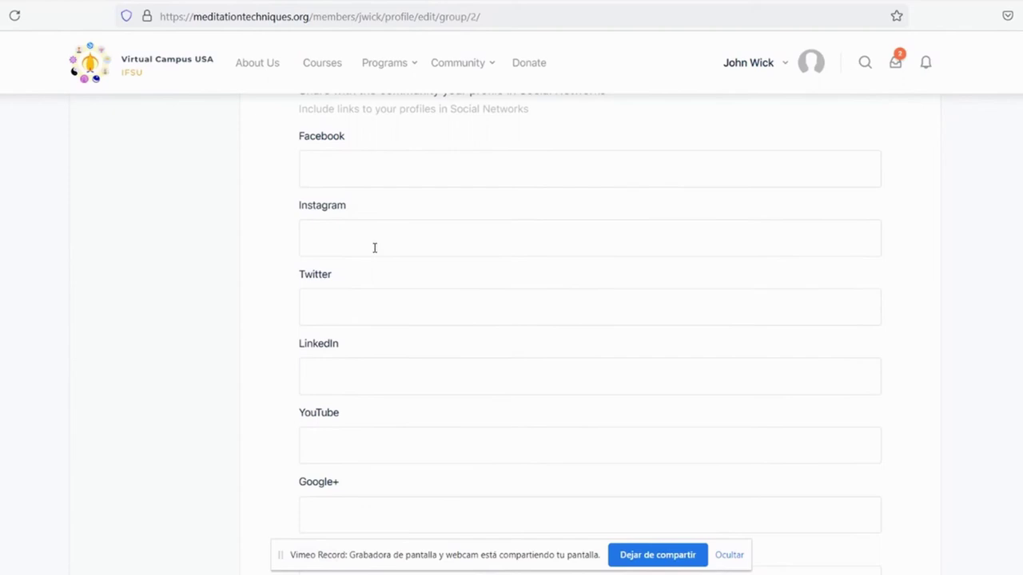
scroll(374, 241, "down", 1)
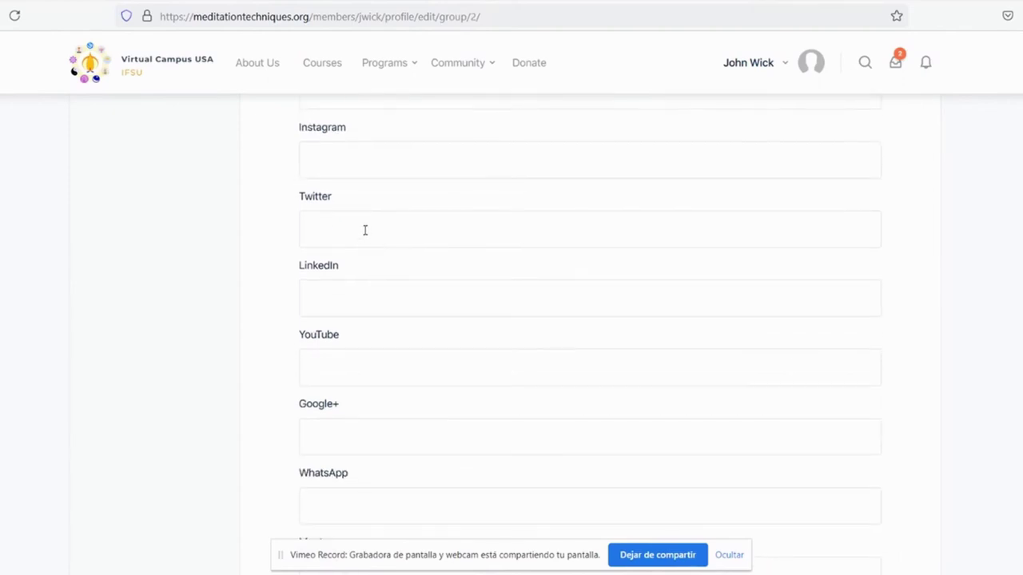
scroll(365, 230, "down", 1)
scroll(358, 222, "down", 1)
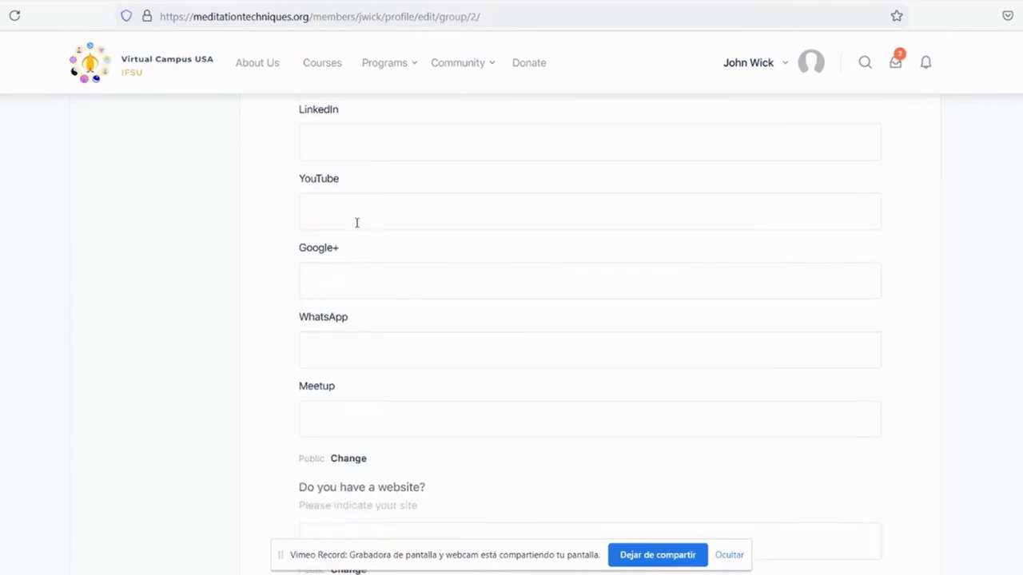
scroll(357, 223, "down", 1)
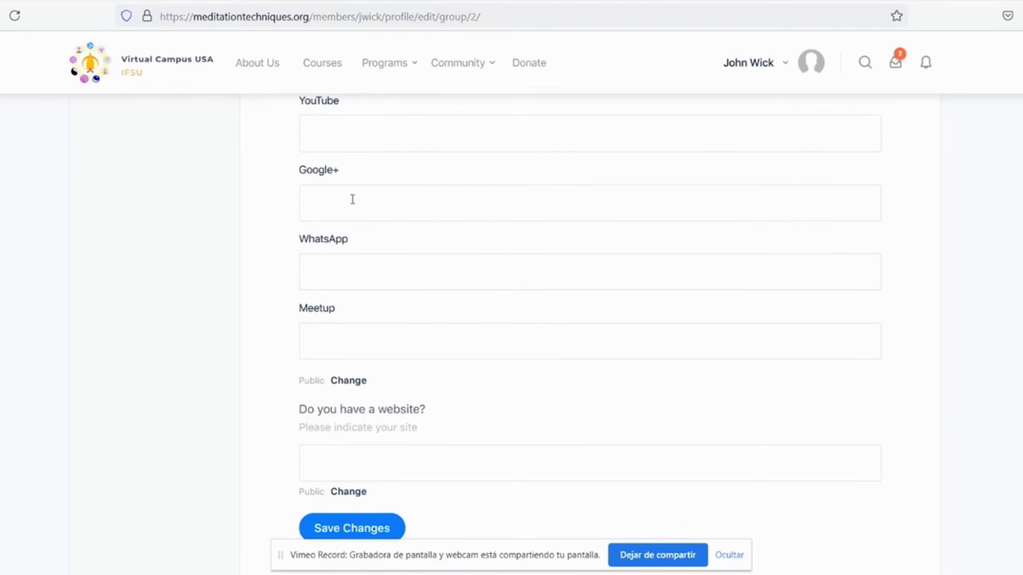
scroll(351, 199, "down", 1)
scroll(352, 195, "down", 1)
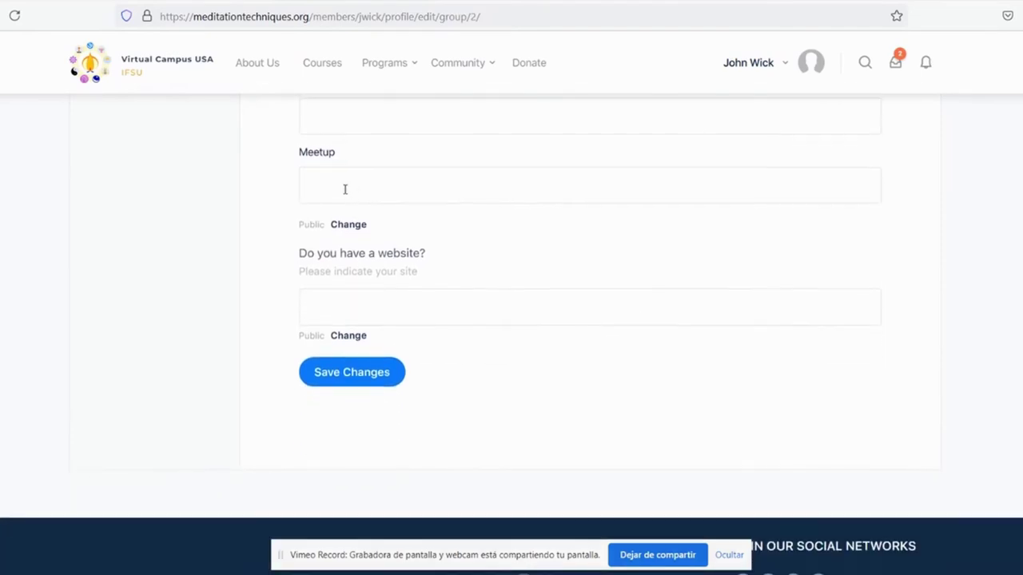
scroll(345, 189, "down", 1)
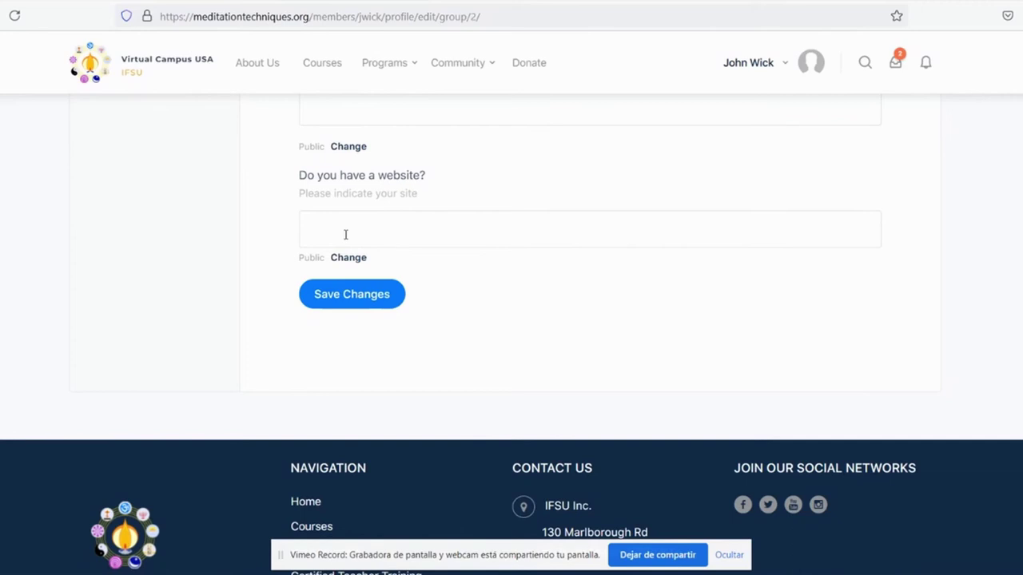
scroll(345, 234, "down", 1)
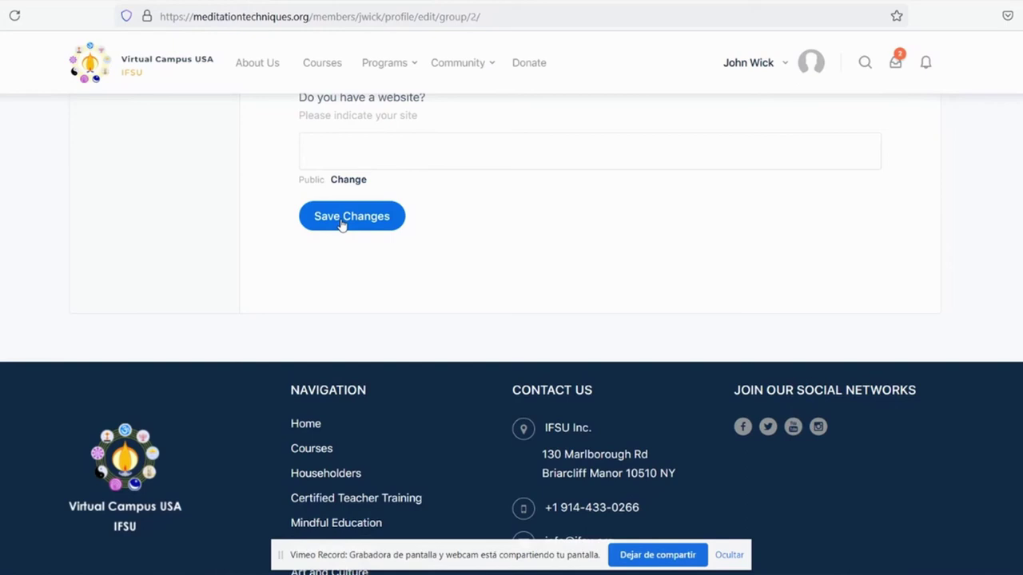
left_click(350, 217)
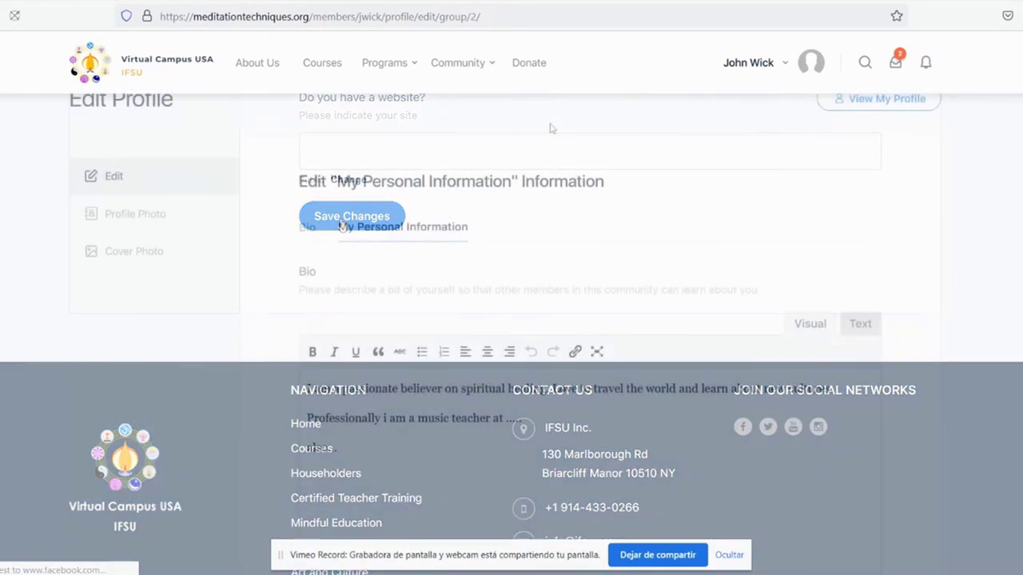
scroll(550, 128, "down", 1)
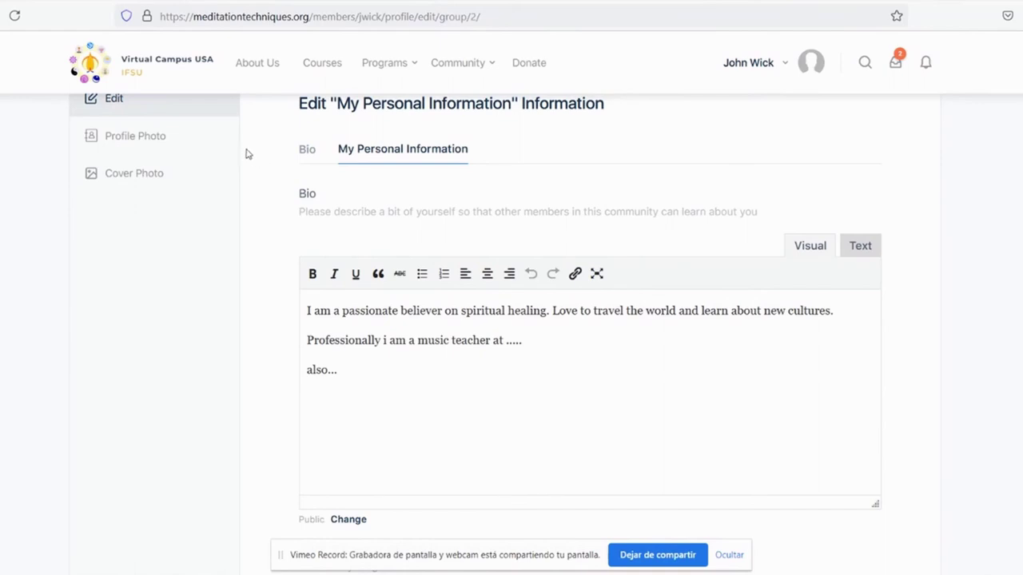
Upload Spirituality & Art image 1 as the profile photo, enlarging the crop box over the poster.
left_click(153, 143)
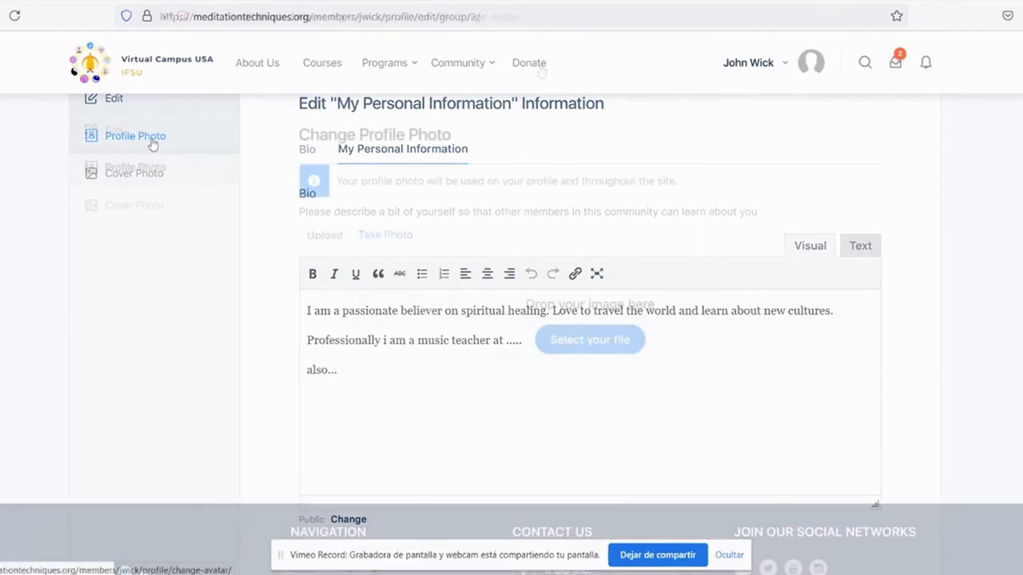
left_click(568, 344)
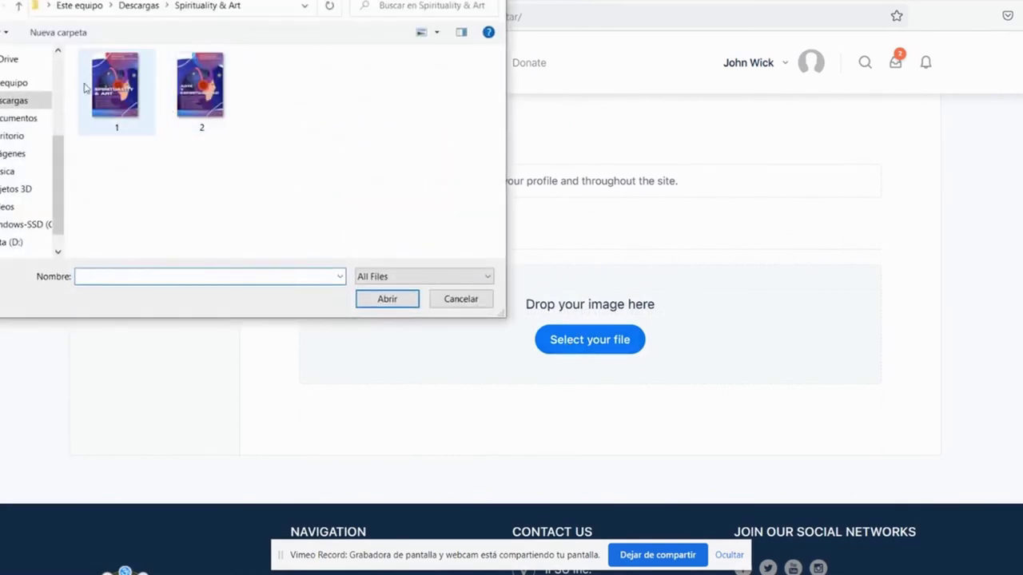
left_click(112, 88)
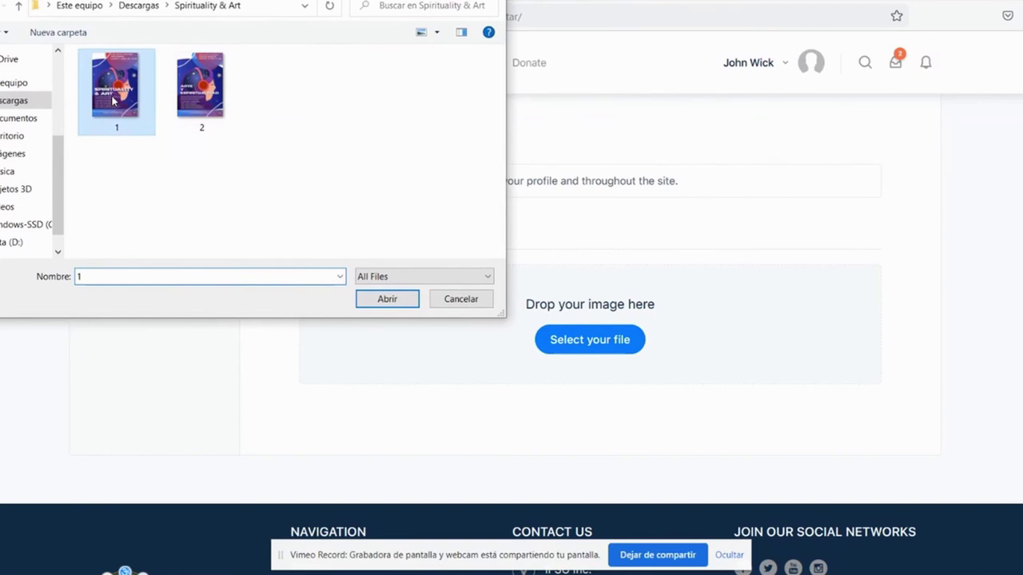
left_click(399, 302)
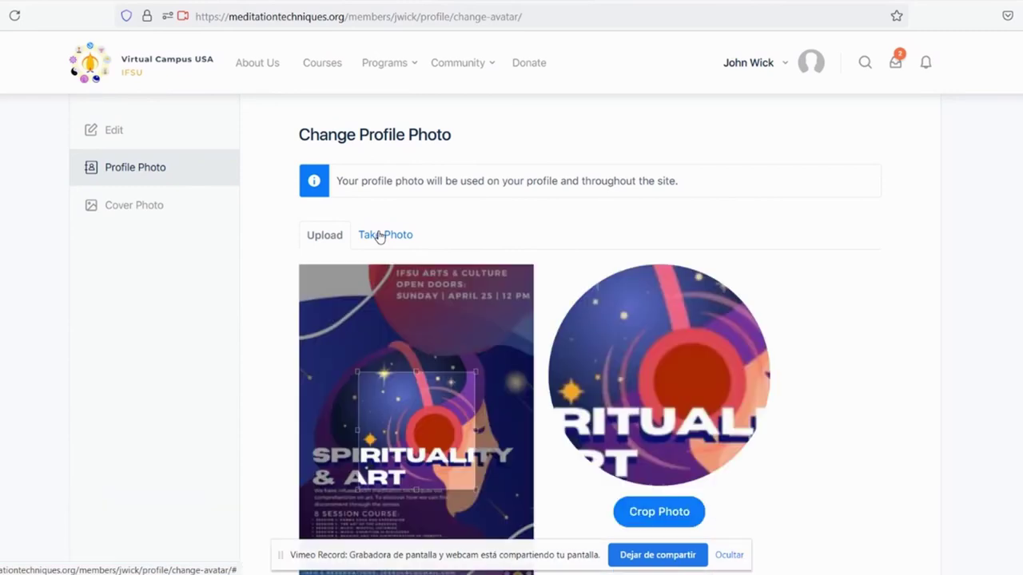
left_click_drag(399, 384, 365, 352)
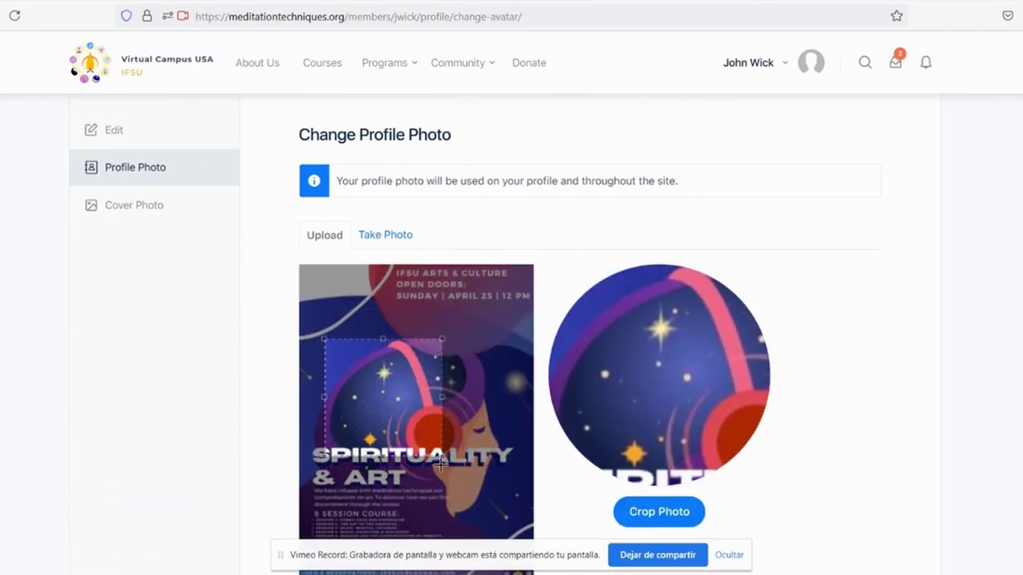
left_click_drag(443, 457, 505, 529)
scroll(764, 468, "down", 2)
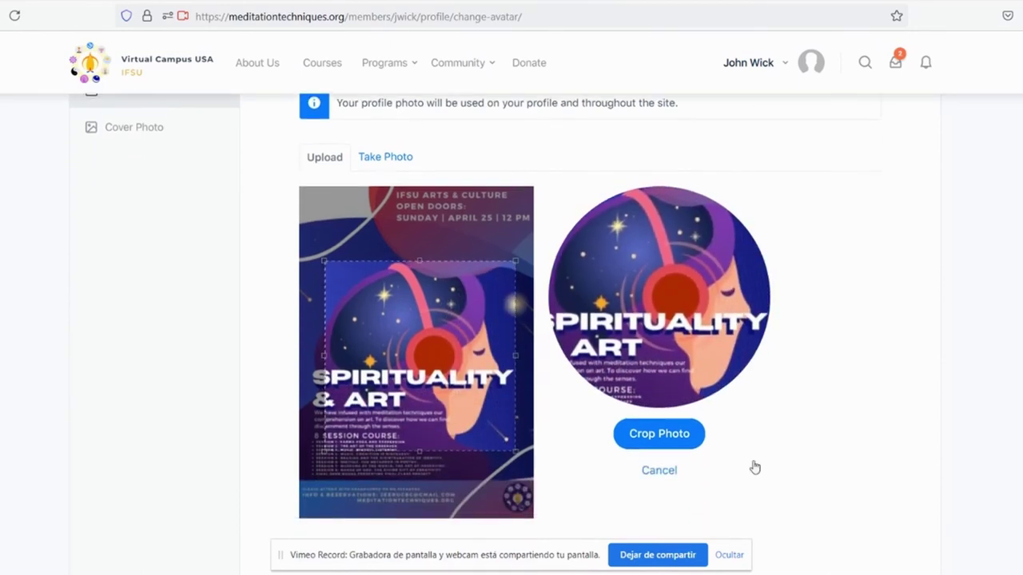
left_click(648, 445)
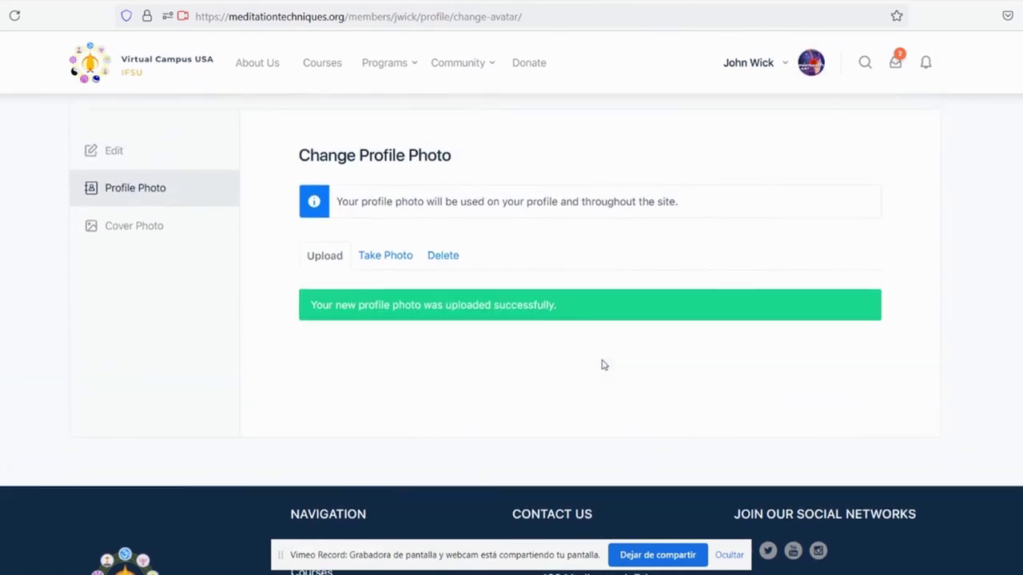
scroll(603, 364, "up", 1)
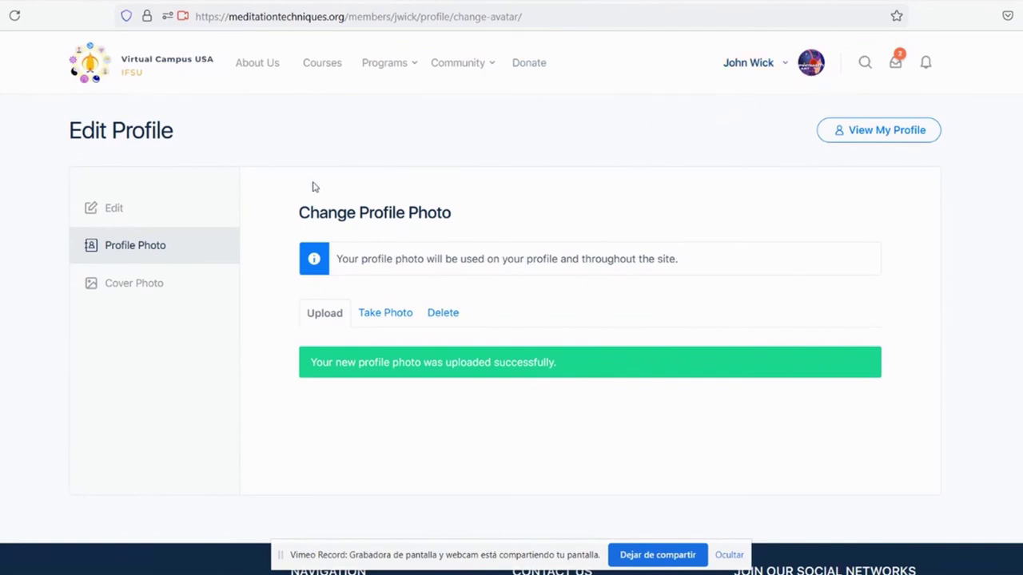
Upload Spirituality & Art image 1.jpg from the Spirituality & Art folder as the cover photo.
left_click(141, 295)
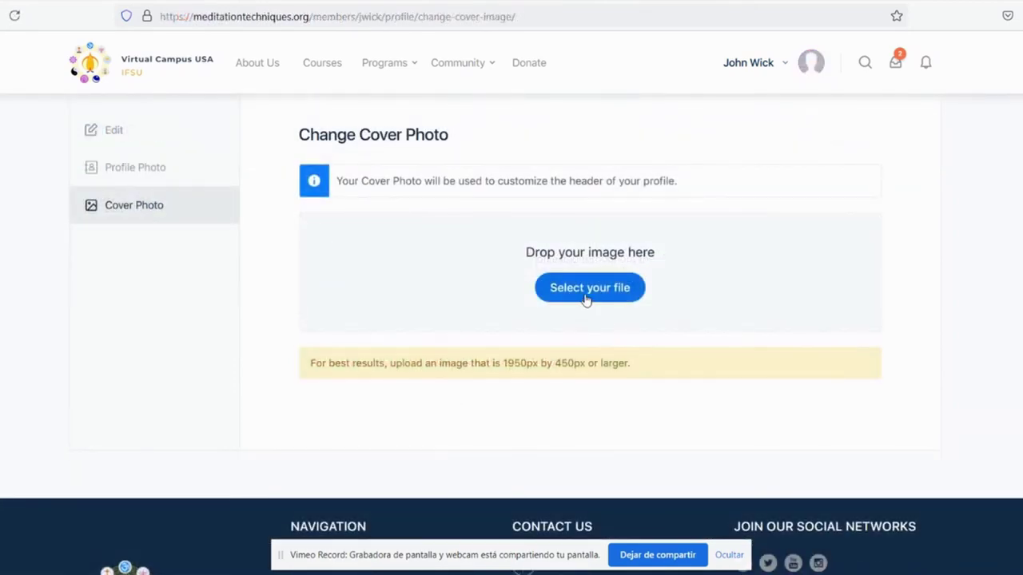
left_click(588, 290)
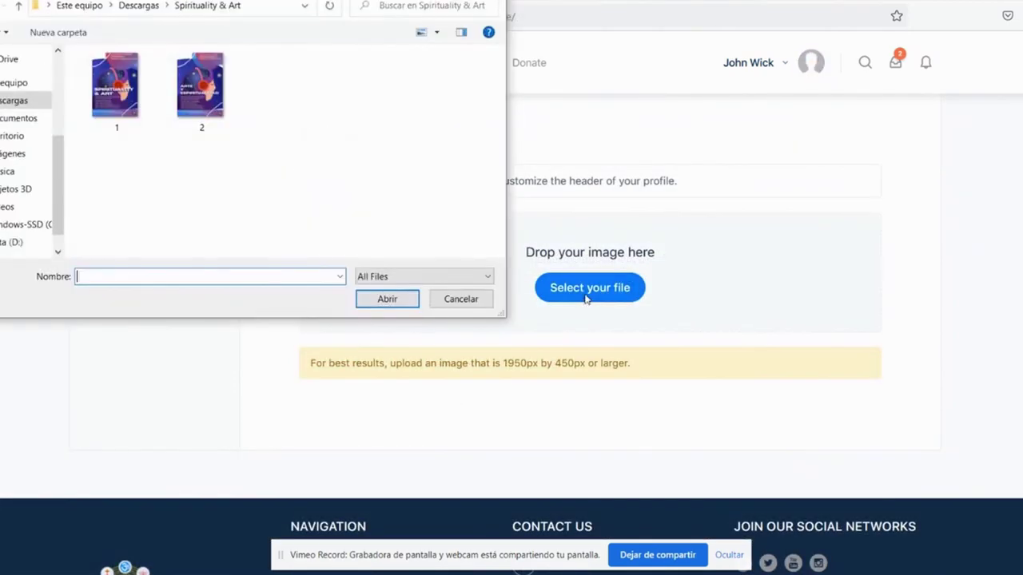
left_click(136, 117)
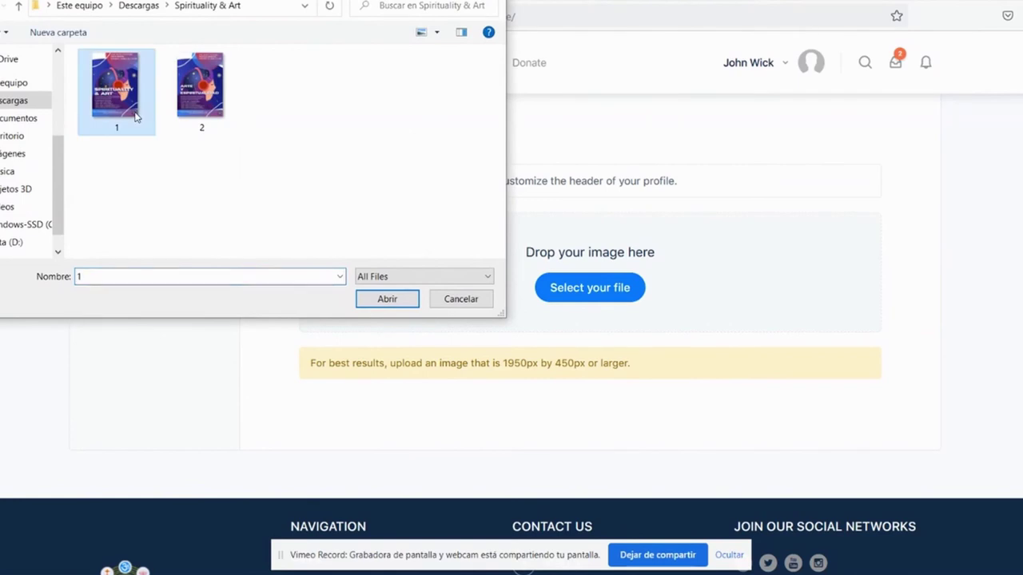
left_click(395, 308)
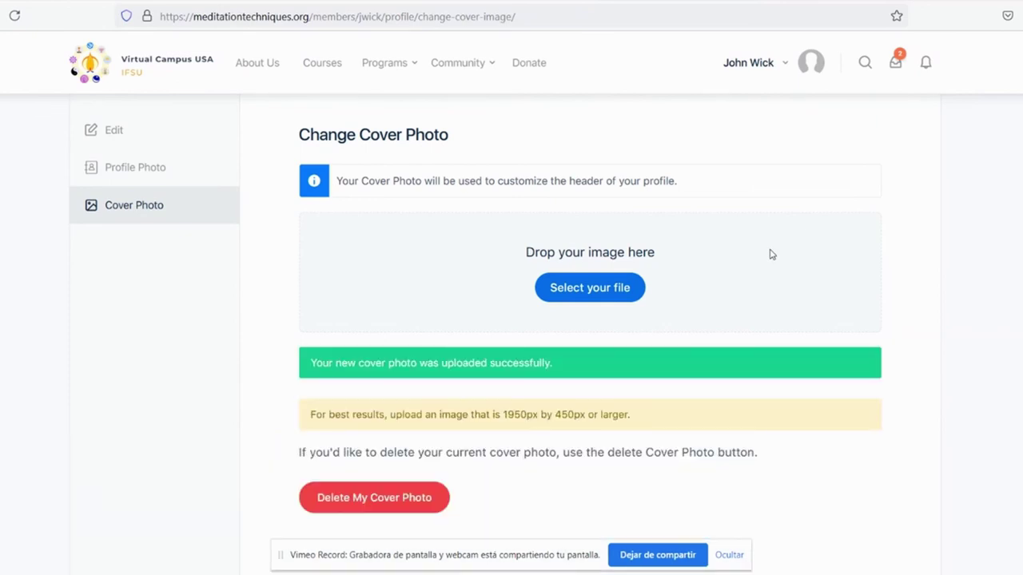
scroll(765, 267, "down", 1)
scroll(764, 267, "up", 3)
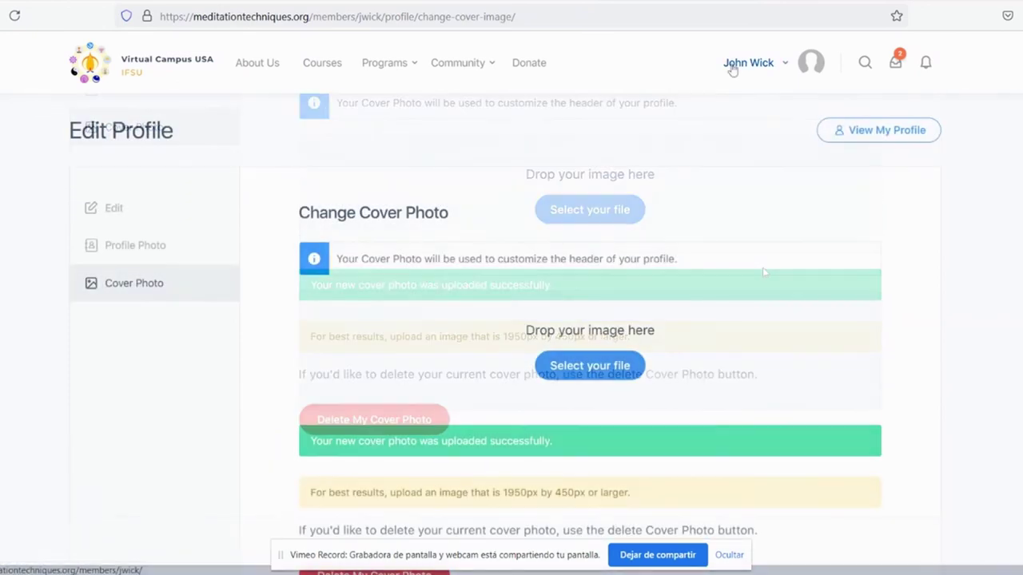
mouse_move(732, 70)
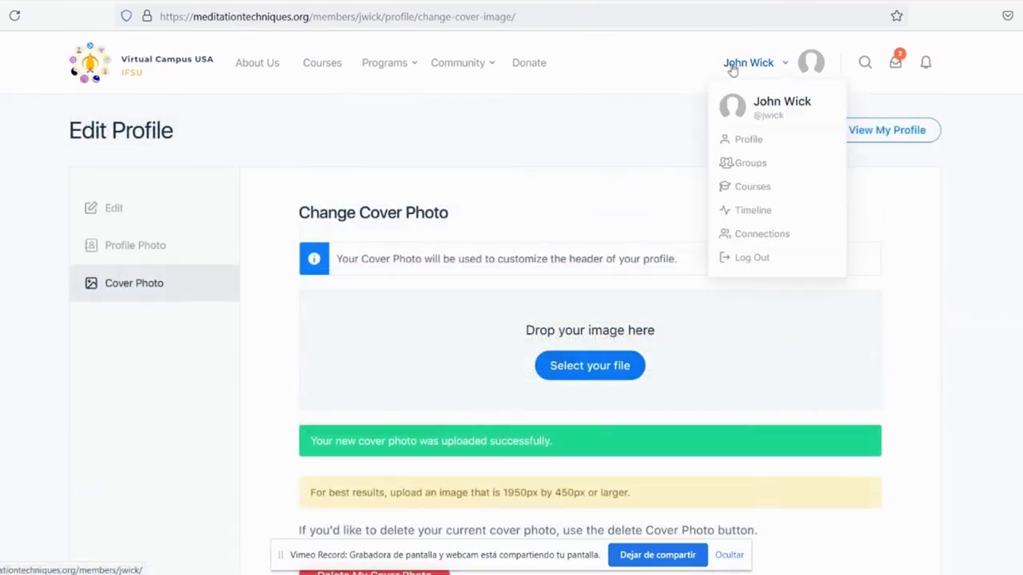
Open the public profile and review the new cover and profile photos above the bio details.
left_click(748, 140)
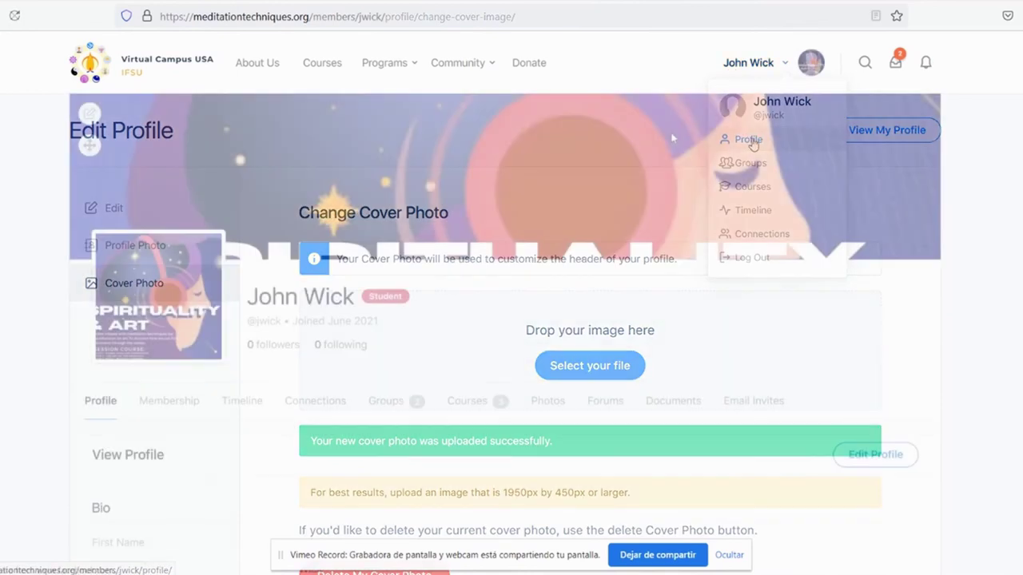
scroll(669, 142, "down", 3)
scroll(668, 143, "down", 3)
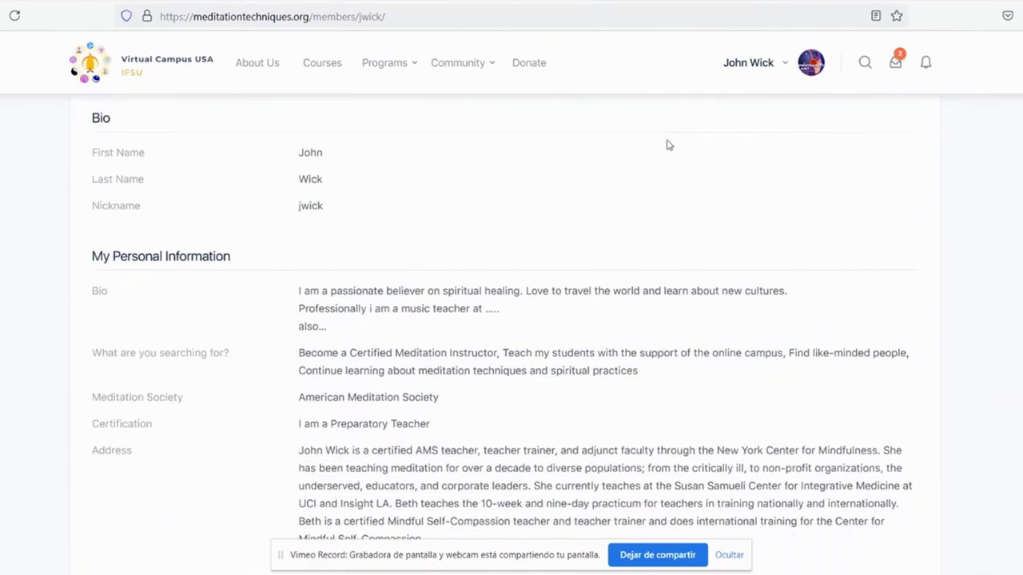
scroll(669, 145, "down", 5)
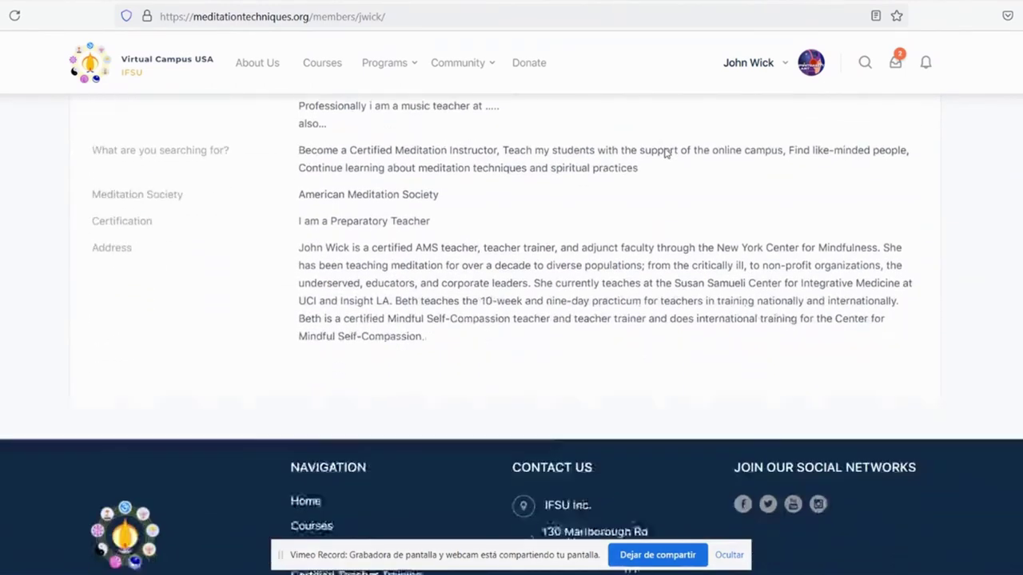
scroll(665, 153, "up", 10)
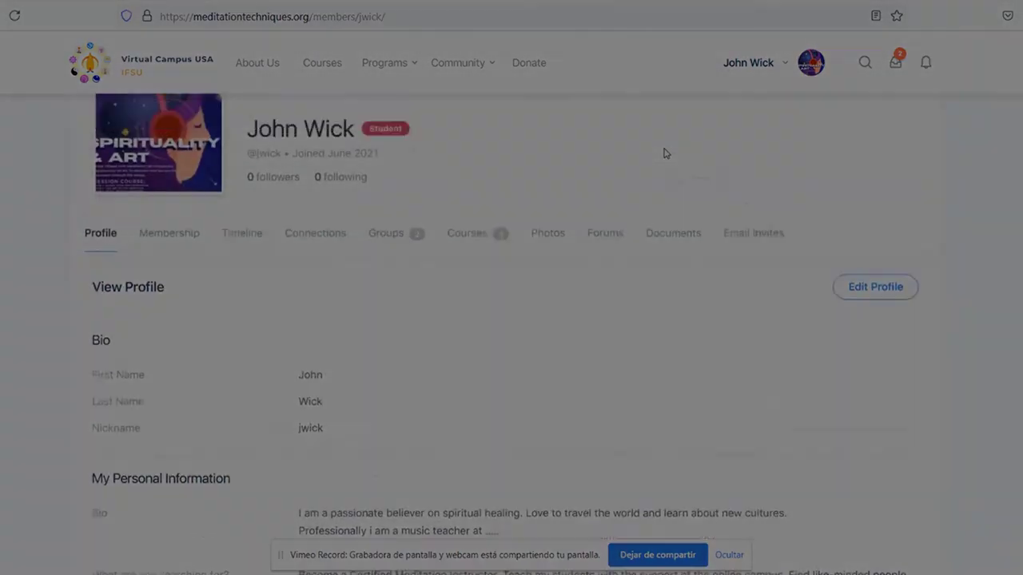